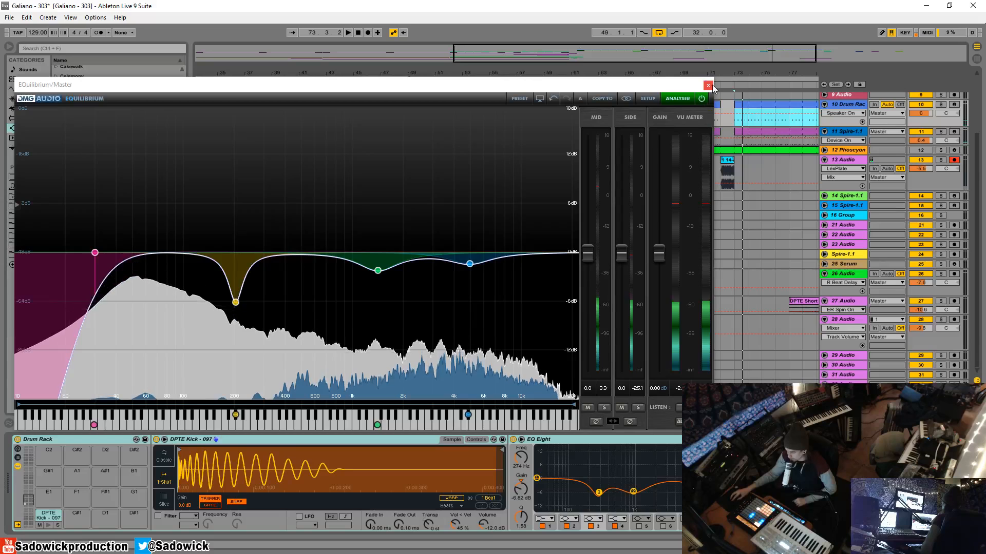
Insert FabFilter Pro-Q 2 on the master track between EQuilibrium and FabFilter Pro-L.
click(708, 85)
click(843, 414)
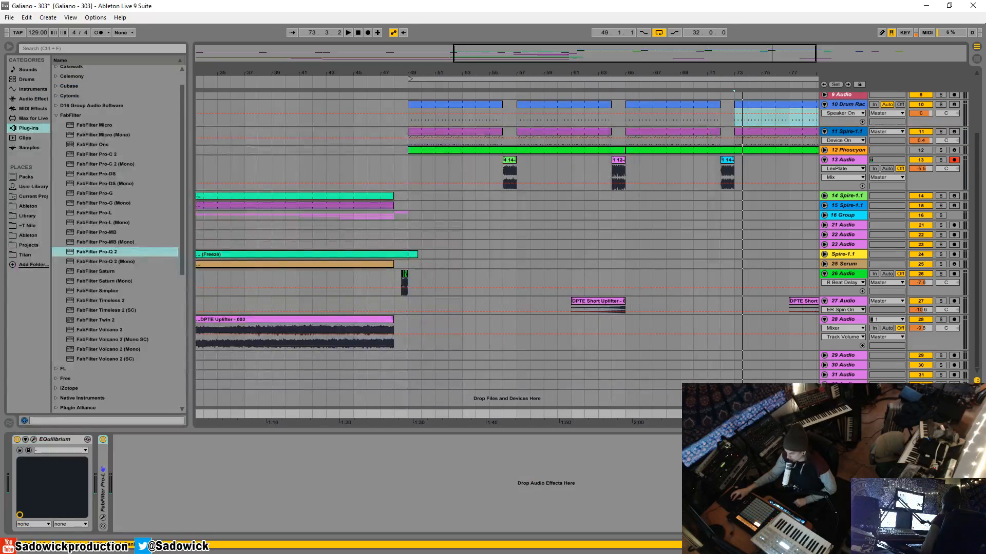
drag(111, 252, 95, 453)
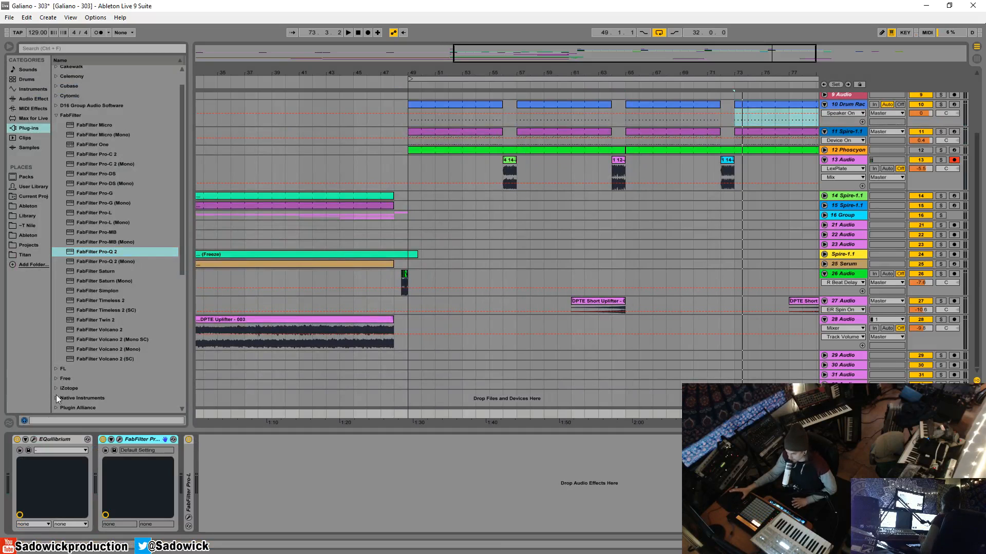
View the EQuilibrium curve on the master, close it, and bring up the Pro-Q 2 window.
click(119, 440)
click(34, 440)
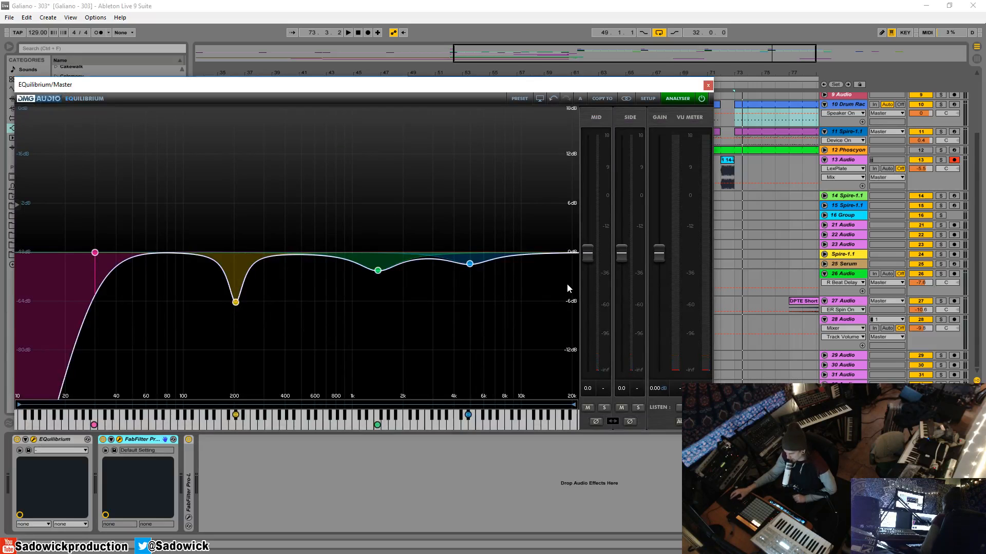
click(708, 85)
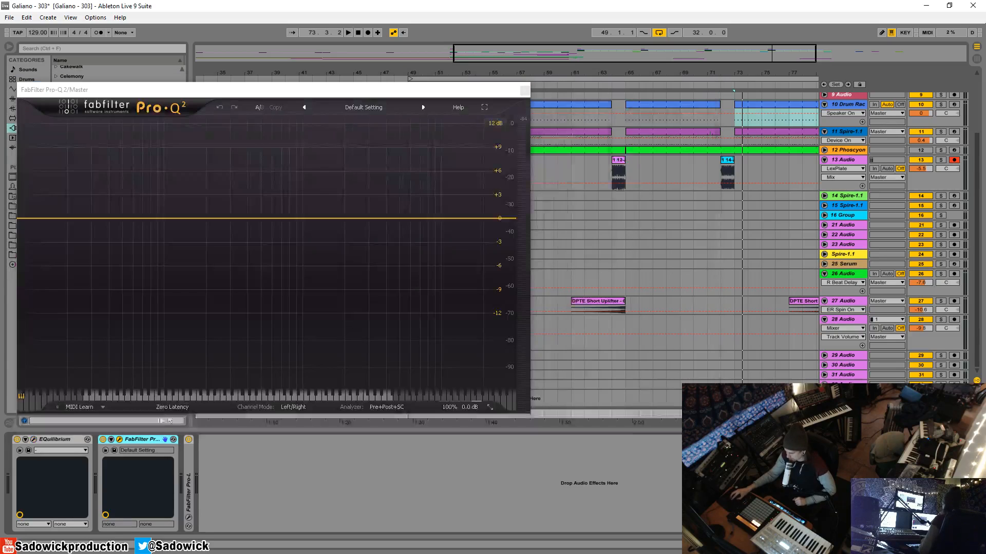
drag(199, 92, 211, 84)
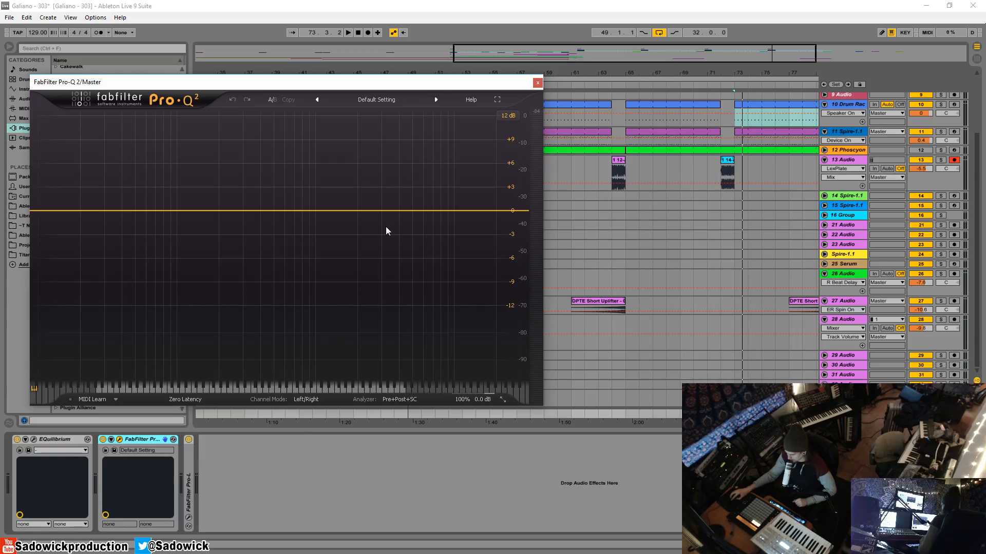
Set the channel mode of Pro-Q 2 to Mid/Side.
click(307, 399)
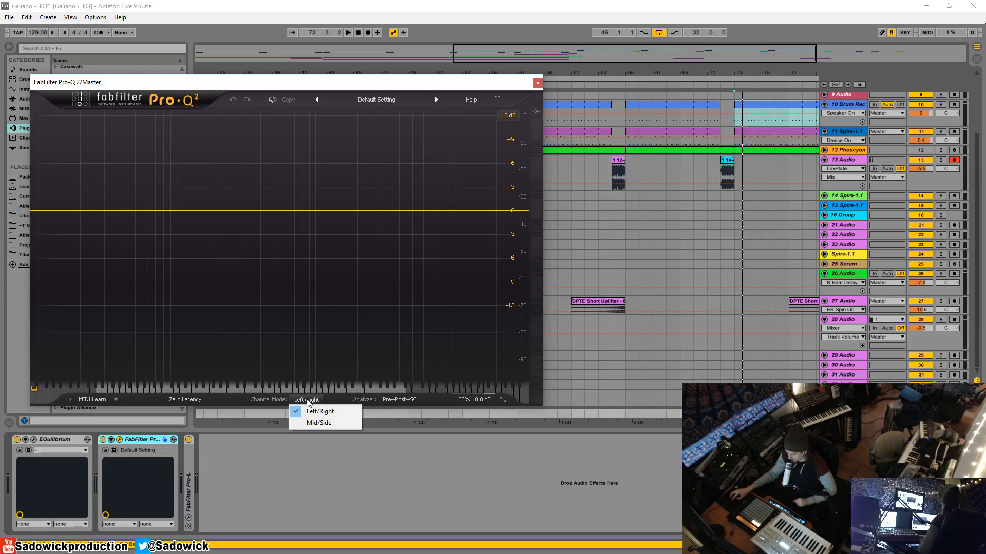
click(317, 424)
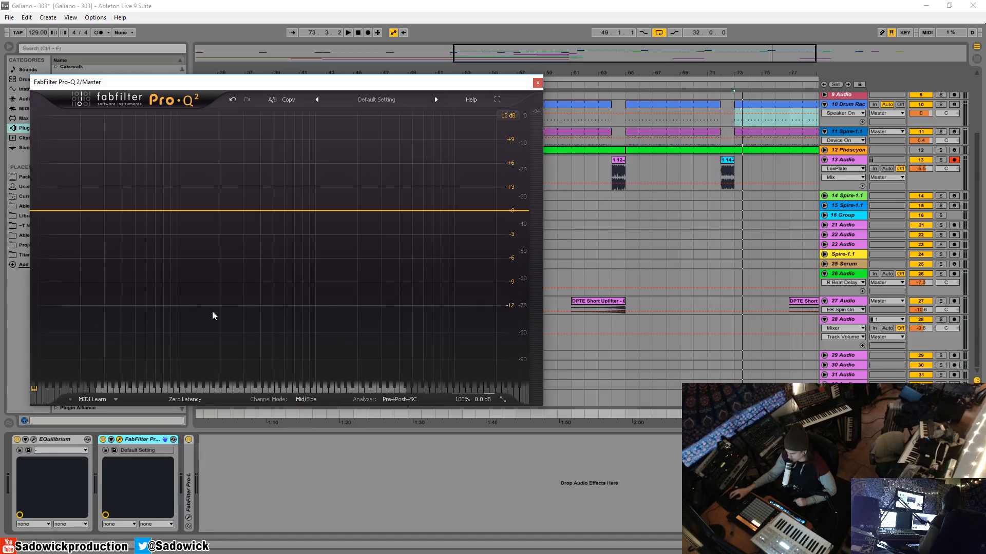
click(302, 398)
click(334, 414)
click(310, 399)
click(317, 424)
Add a bell band at about 37 Hz with 0 dB gain and try its mid and side assignment.
click(121, 212)
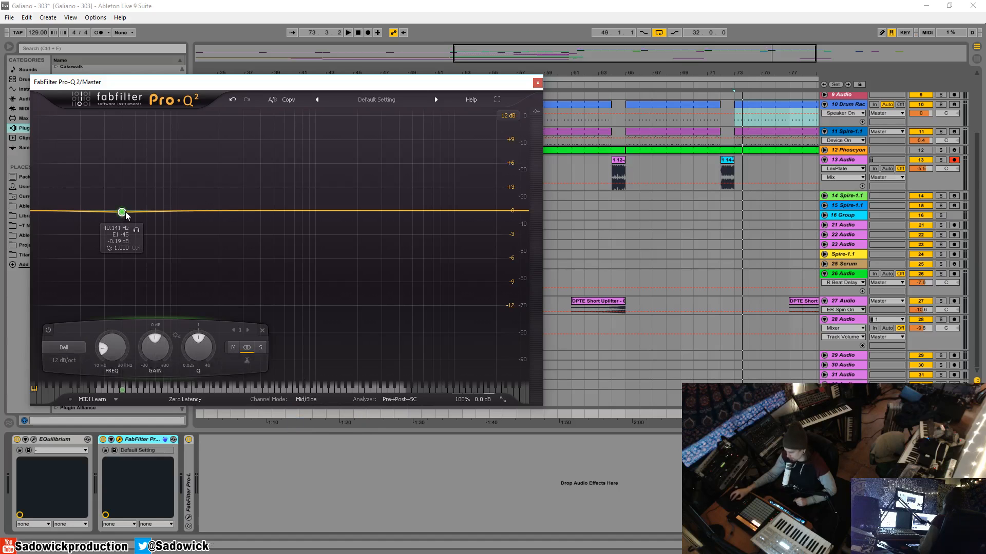
key(space)
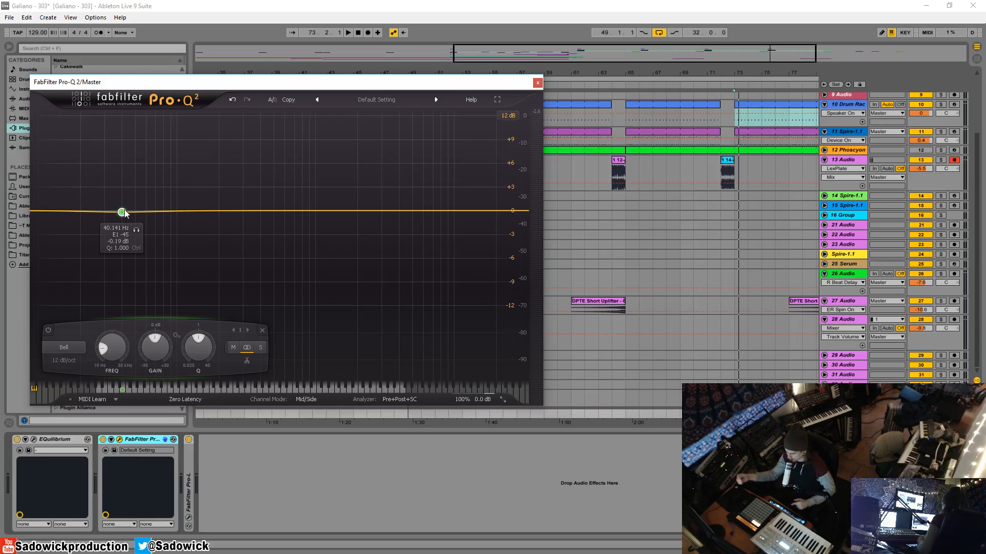
drag(125, 214, 117, 210)
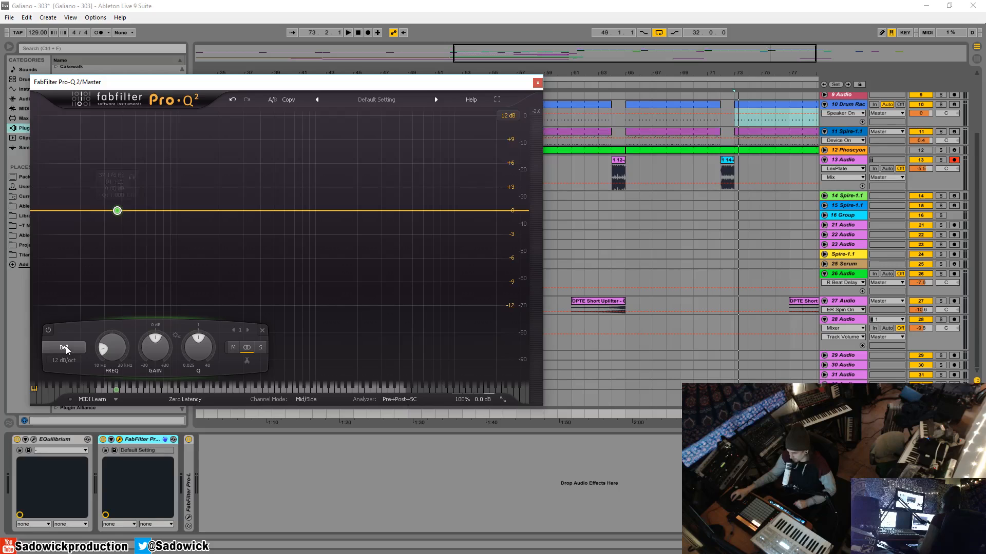
click(260, 348)
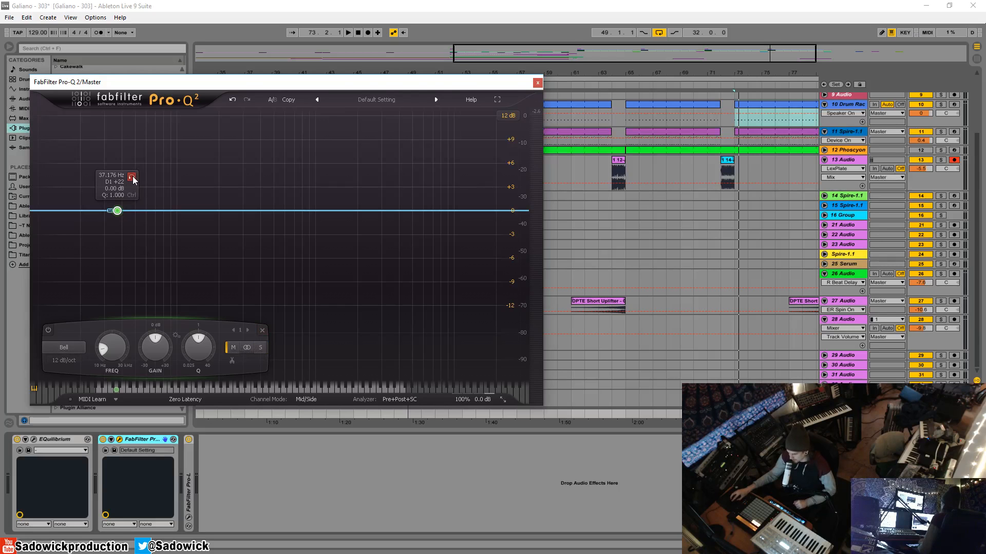
Audition the band during playback as a side-only boost of about 4 dB near 4716 Hz.
key(space)
drag(133, 178, 423, 150)
click(377, 348)
key(space)
key(space)
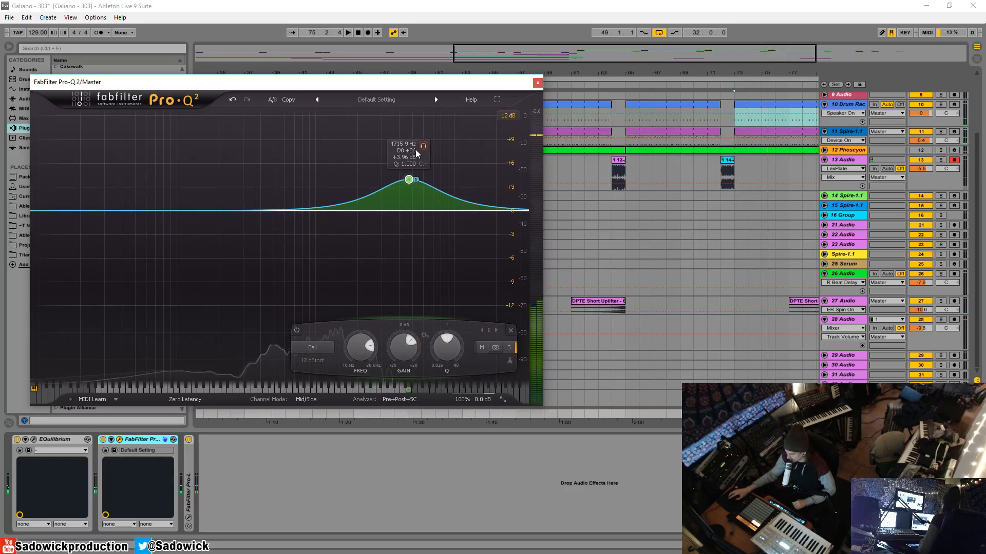
Lower the side boost to about 2.85 dB near 3652 Hz, and return the band to about 42 Hz near 0 dB.
drag(409, 180, 410, 188)
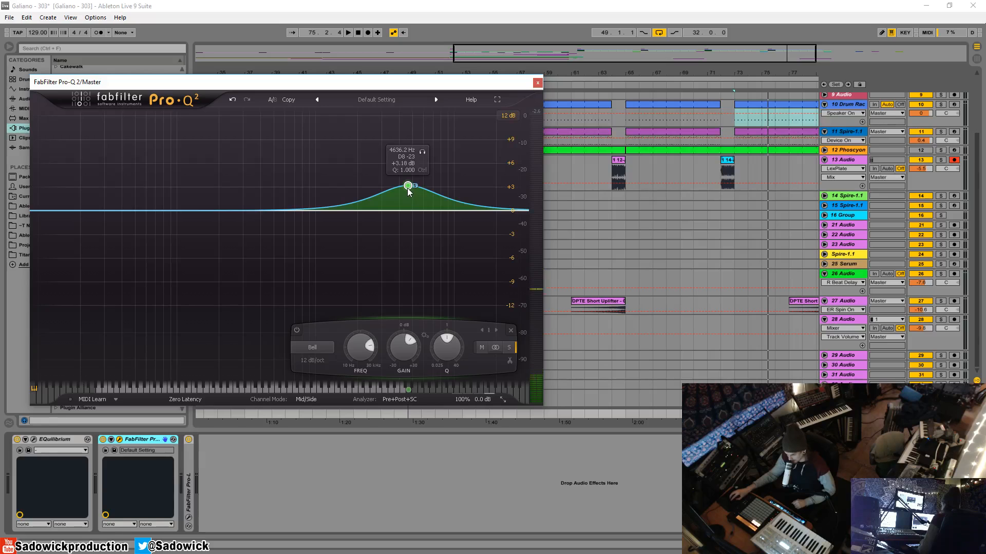
mouse_move(408, 186)
mouse_down()
mouse_move(384, 188)
mouse_move(394, 188)
mouse_up()
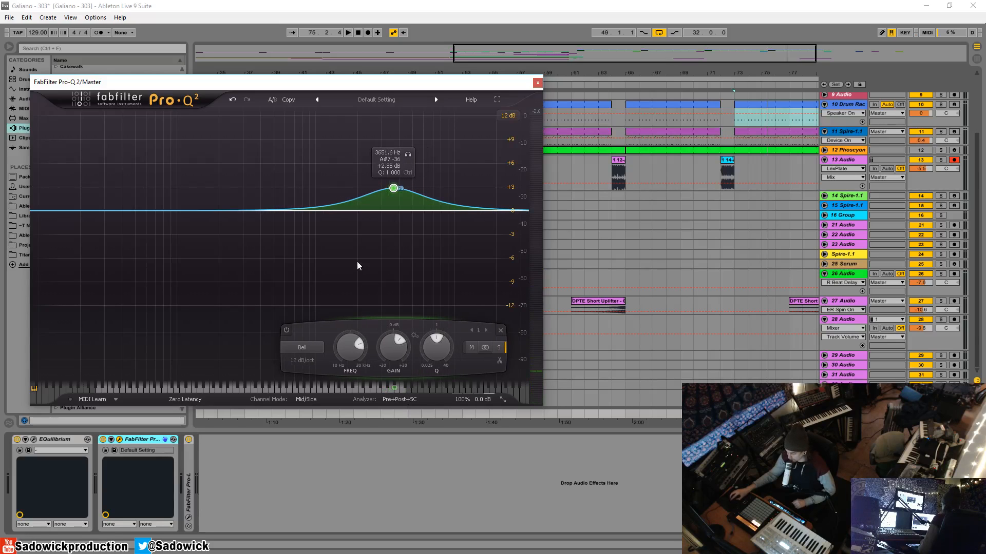
drag(393, 188, 126, 212)
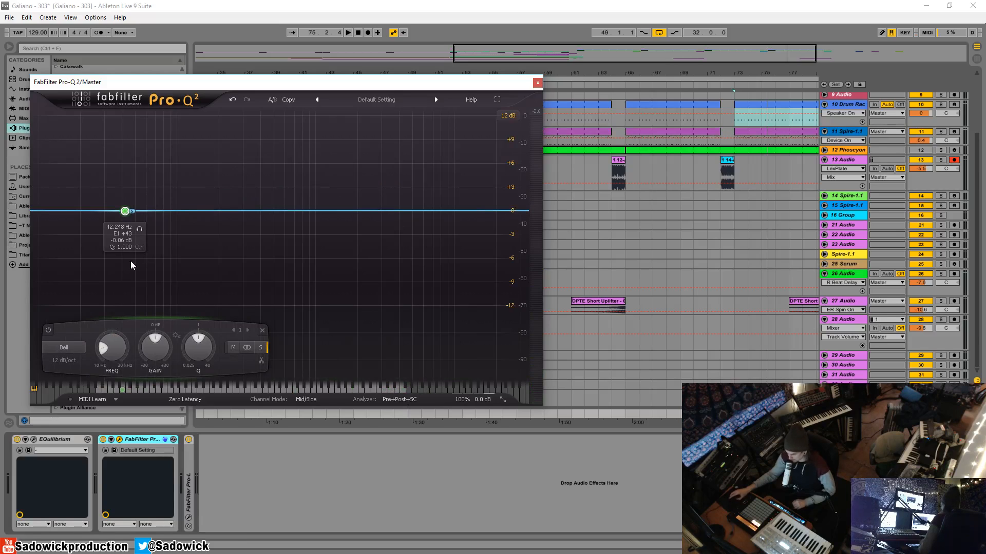
Turn the band into a side-only Low Cut at about 215 Hz and listen to it in playback.
click(233, 347)
click(260, 349)
click(64, 348)
click(72, 385)
drag(135, 204, 241, 212)
key(space)
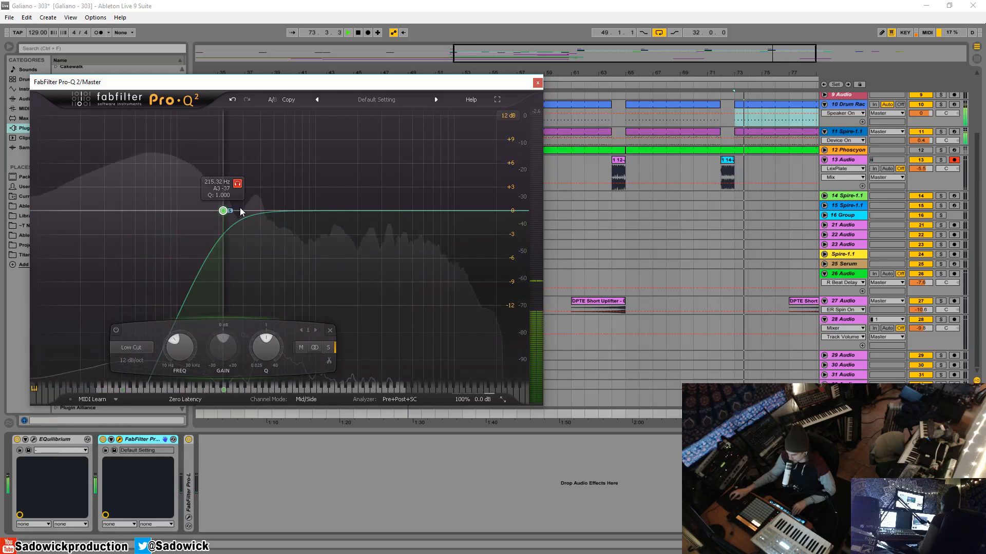
key(space)
Reduce the side low cut's slope to 6 dB/oct and raise its cutoff to about 569 Hz, checking against playback.
alt+shift+click(222, 212)
scroll(222, 215, down, 1)
scroll(223, 216, down, 1)
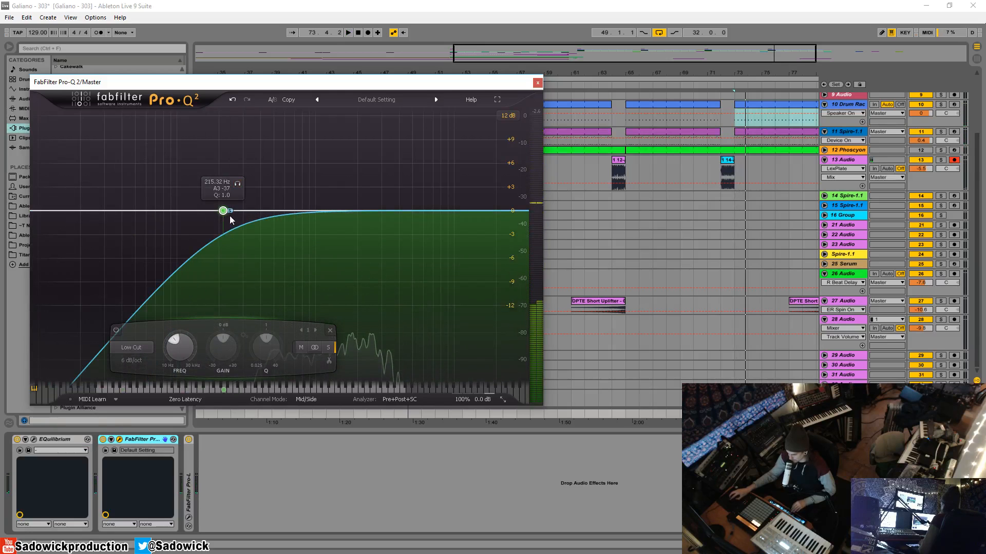
drag(223, 211, 253, 215)
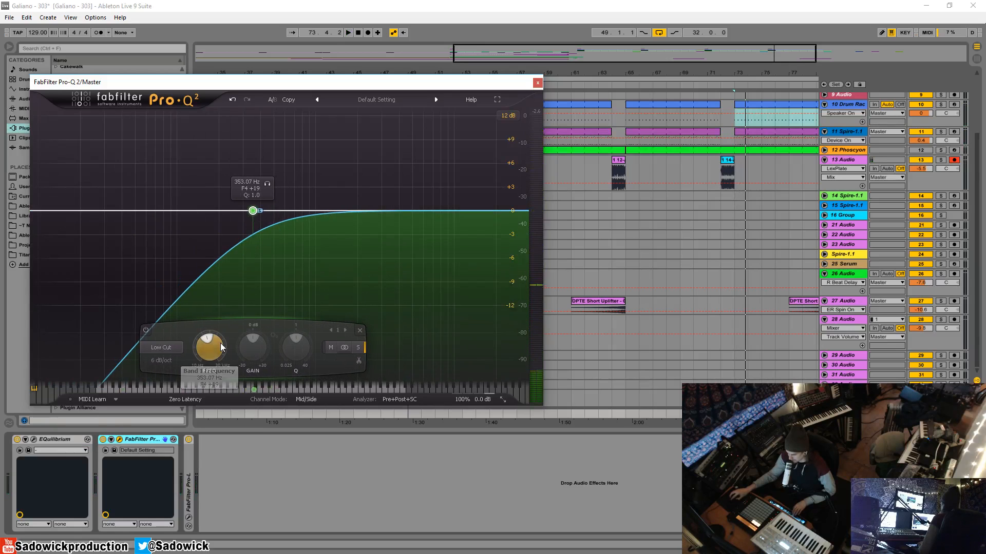
key(space)
key(space)
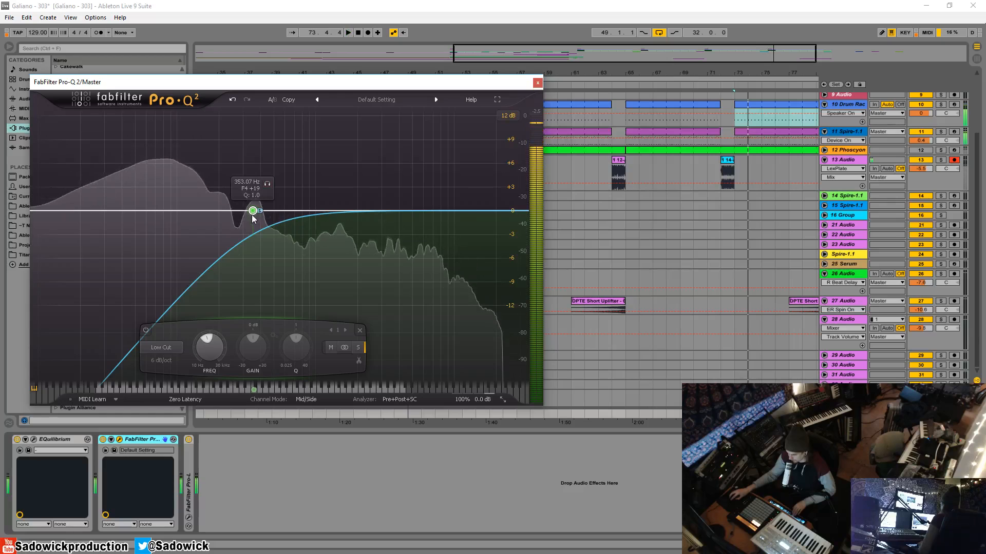
drag(253, 211, 281, 214)
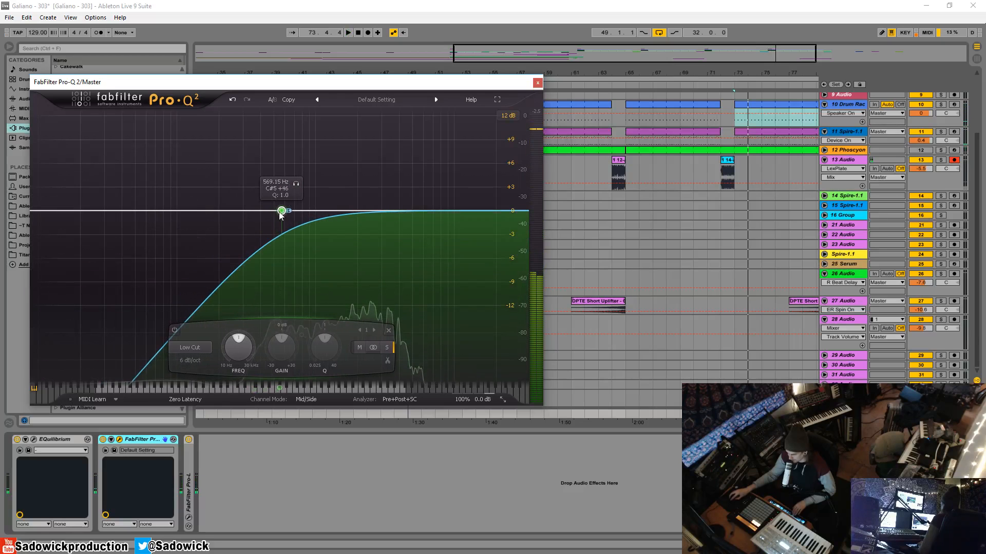
Set the side low cut's slope to 12 dB/oct and its cutoff to about 460 Hz, checking against playback.
click(190, 361)
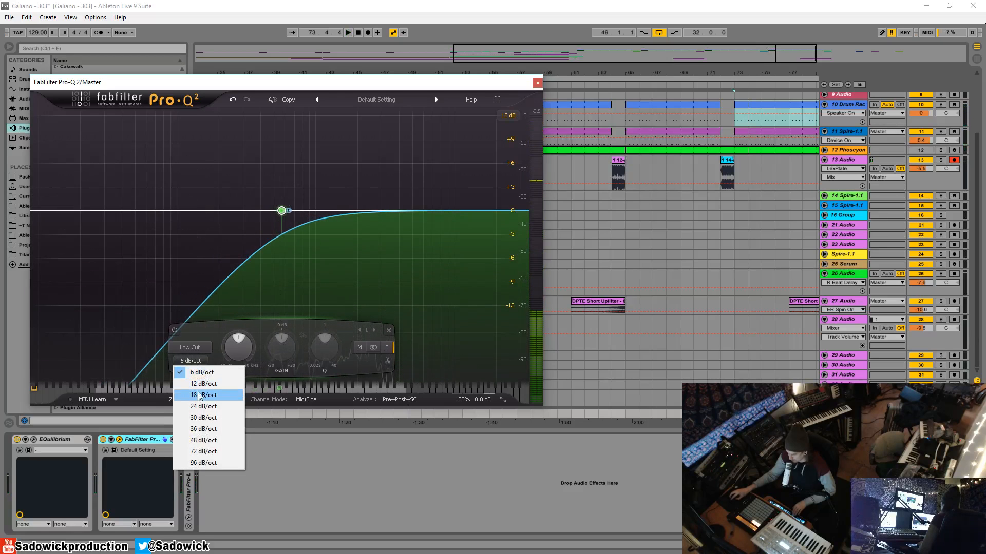
click(208, 384)
drag(281, 210, 259, 211)
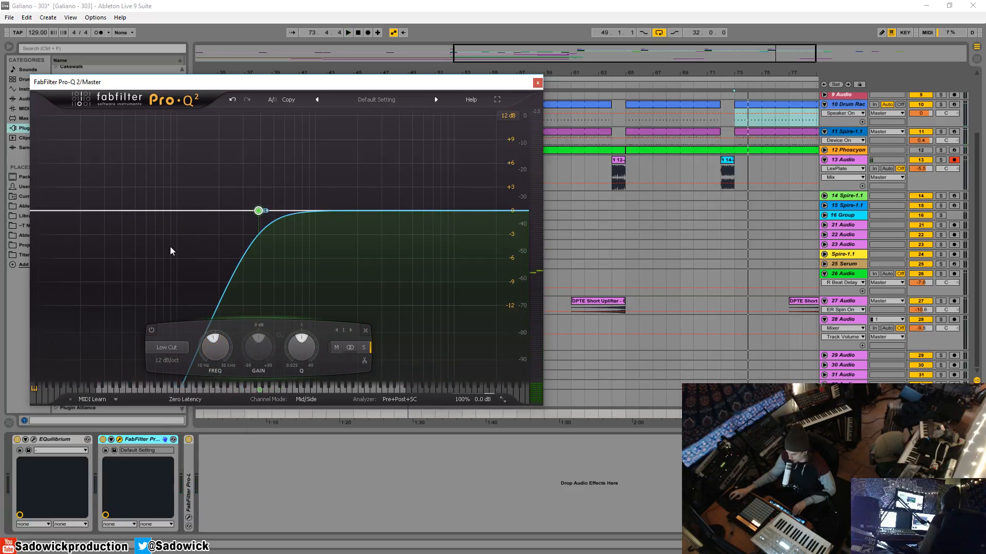
key(space)
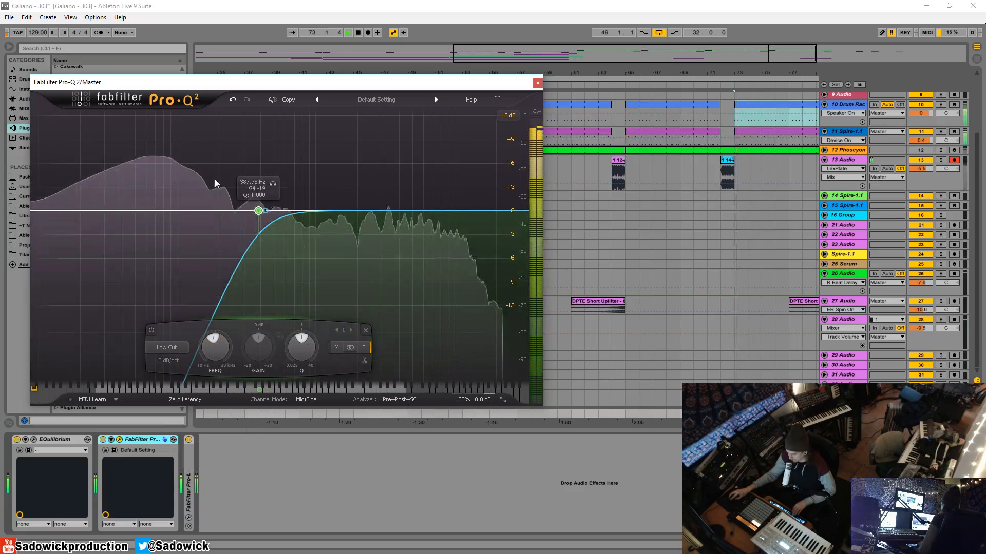
key(space)
drag(258, 210, 268, 212)
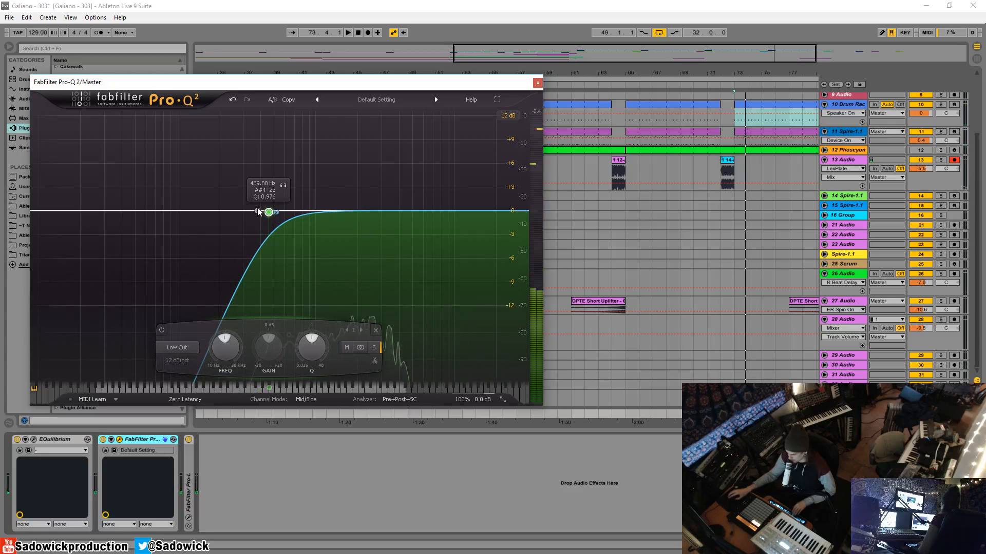
Add a side-only bell band with a boost of about 10 dB near 3811 Hz.
click(373, 214)
mouse_move(379, 222)
mouse_down()
mouse_move(373, 155)
mouse_move(414, 136)
mouse_move(367, 139)
mouse_move(375, 148)
mouse_move(464, 151)
mouse_move(411, 152)
mouse_up()
key(space)
Play from about bar 41 and shift the side bell boost to about 7733 Hz at about +7.6 dB.
drag(401, 85, 398, 163)
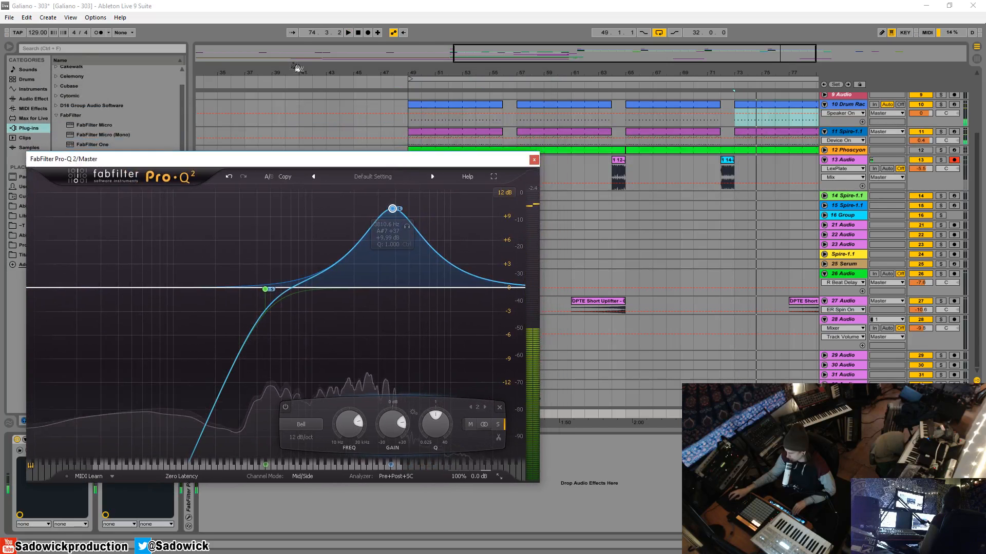
click(297, 82)
mouse_move(395, 213)
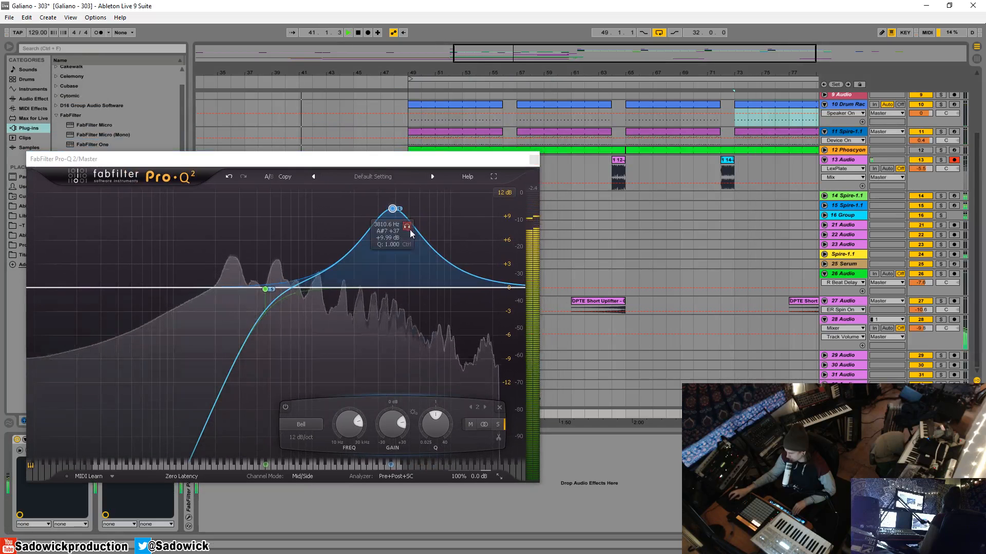
drag(407, 230, 435, 231)
key(space)
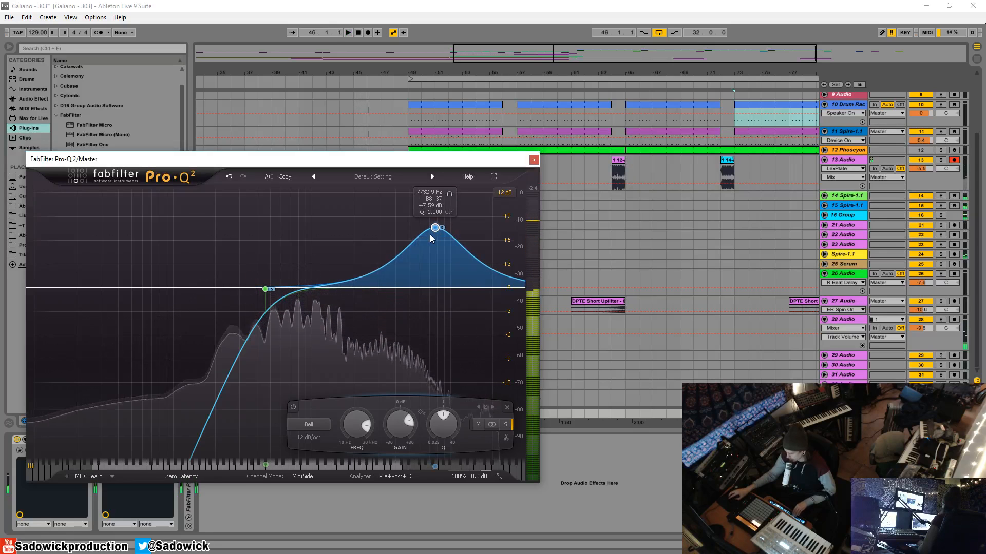
Add a second side bell at about 2285 Hz and +4 dB, and set the upper bell to about 8863 Hz and +7.8 dB.
drag(389, 266, 372, 253)
drag(439, 232, 446, 231)
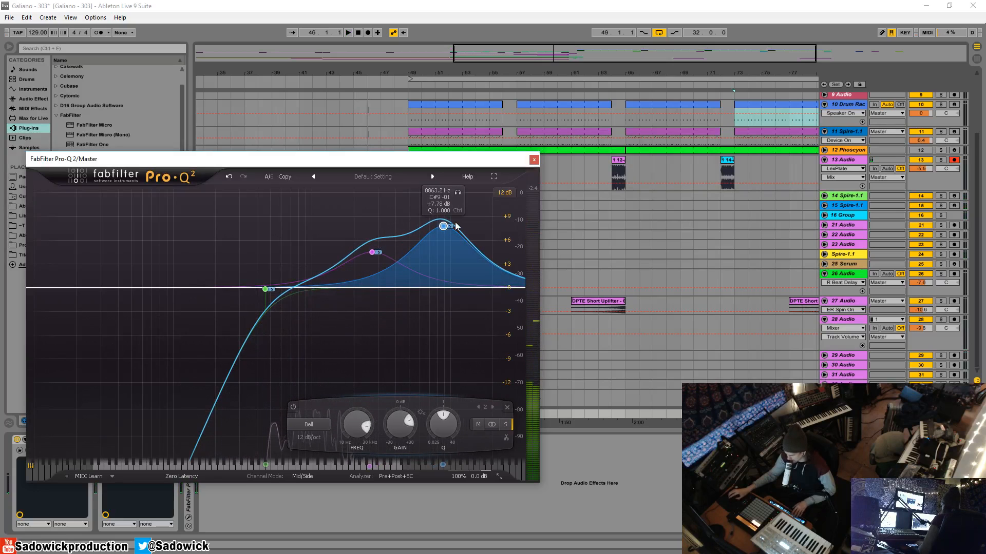
drag(370, 253, 365, 257)
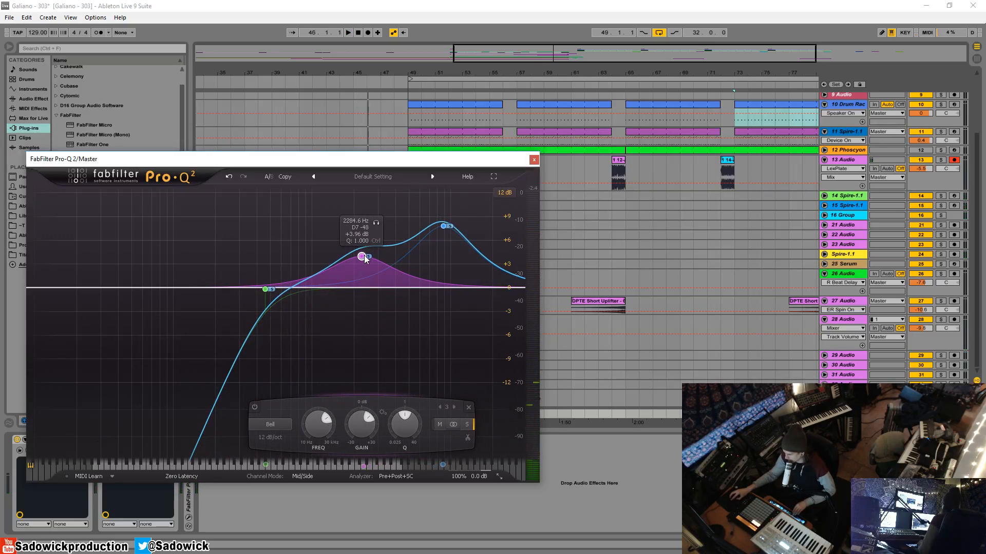
Listen to the transition from about bar 46 into bar 49 with the side EQ active.
key(space)
click(379, 82)
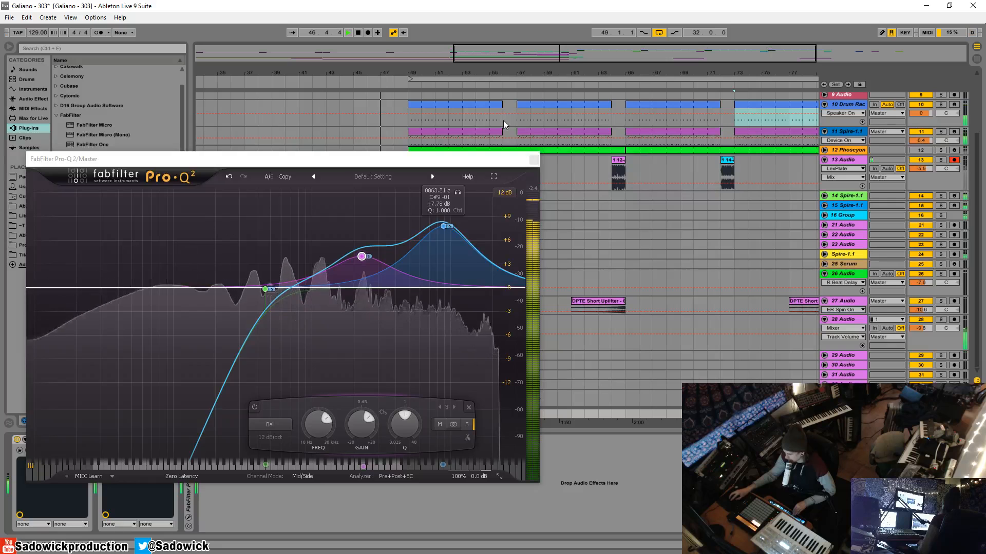
drag(268, 159, 278, 70)
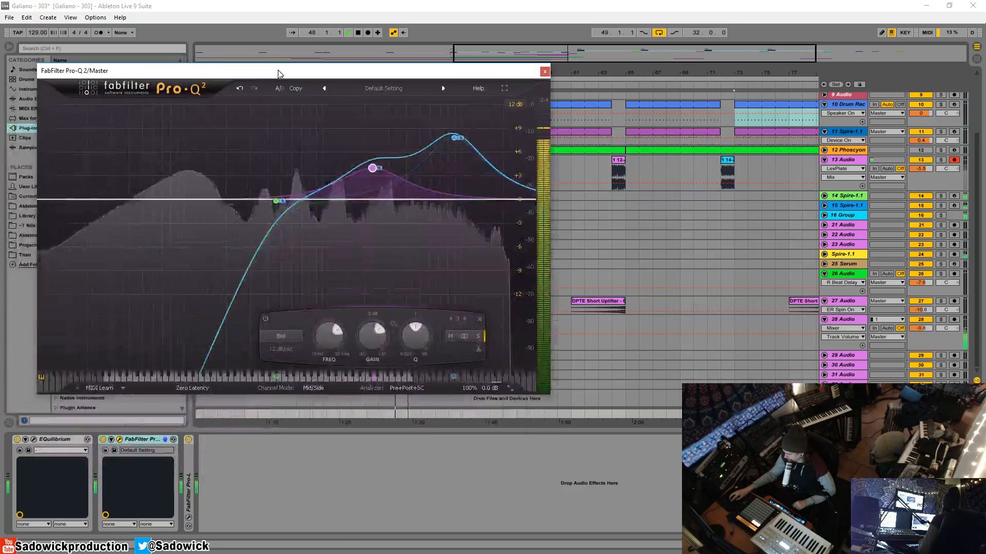
mouse_move(367, 118)
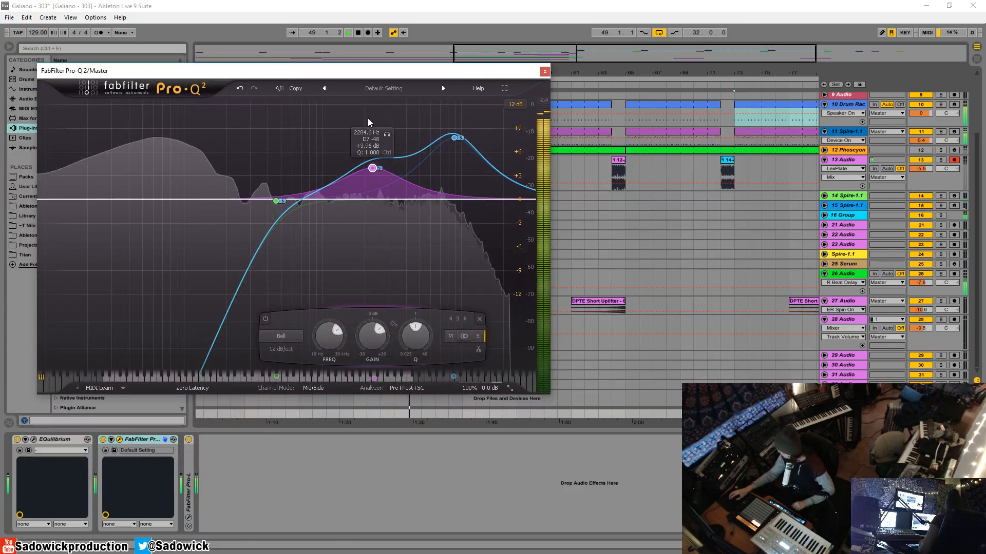
key(space)
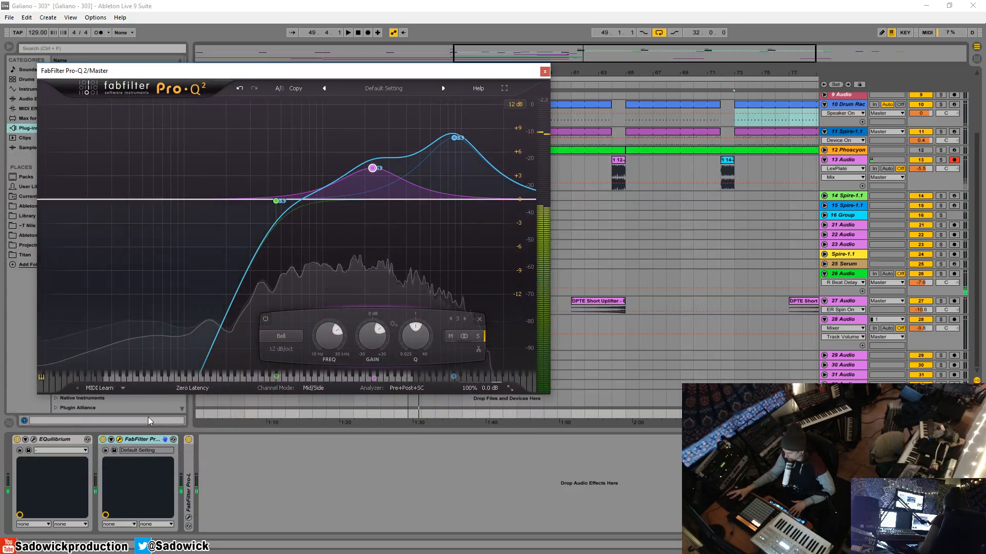
Play the section around bar 73 and bypass Pro-Q 2 on the master to compare the sound.
key(space)
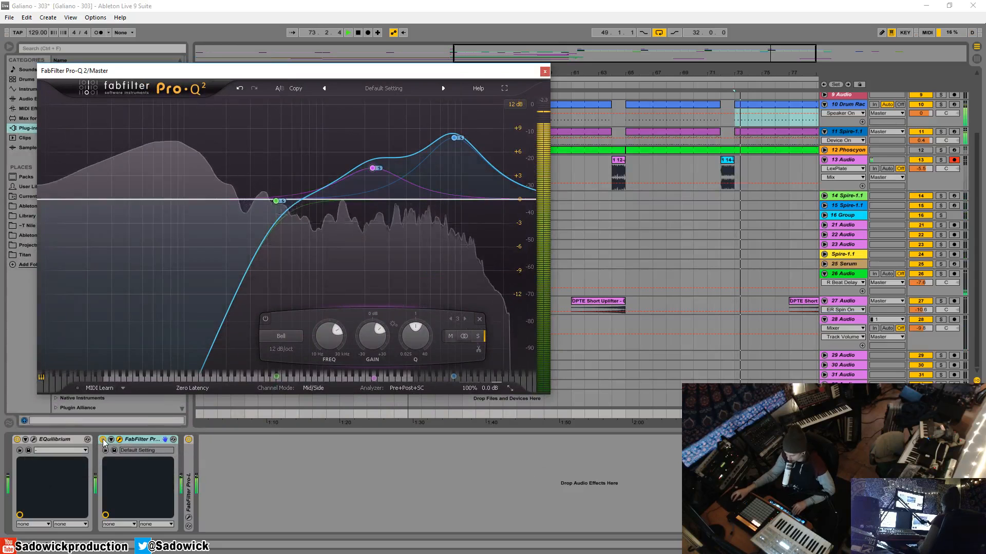
click(104, 440)
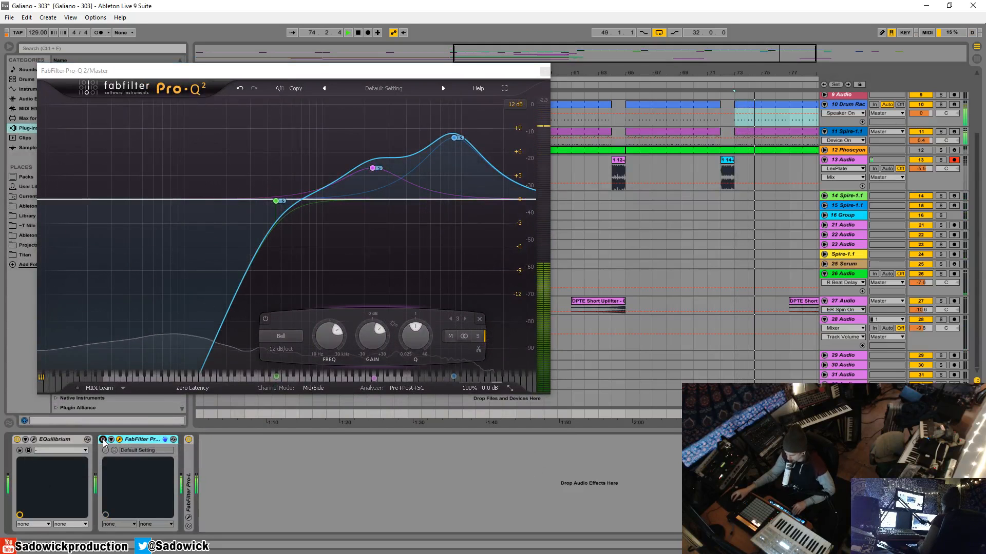
Re-enable Pro-Q 2 on the master and shift the upper side bell to about 8493 Hz at +7.8 dB.
click(103, 441)
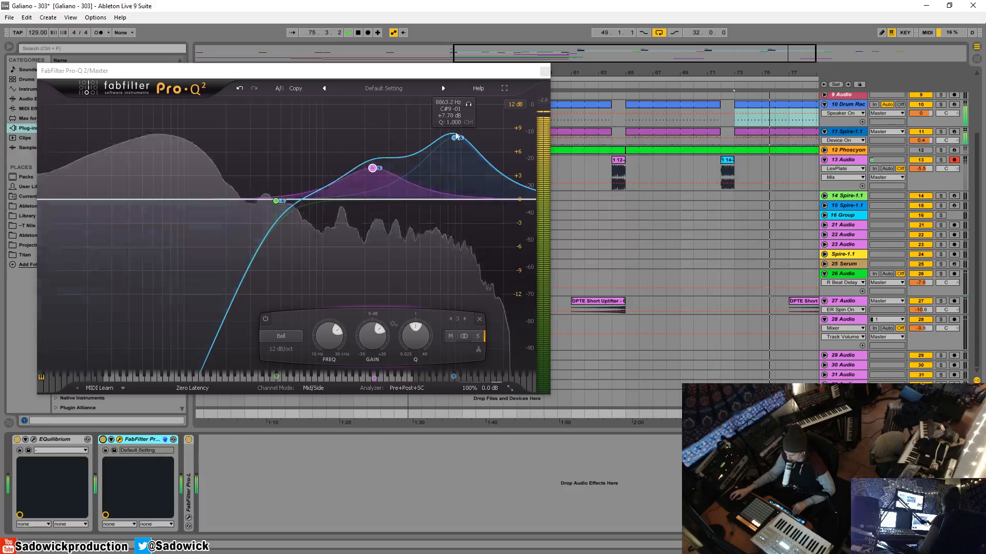
drag(468, 105, 585, 112)
Listen to the transition from about bars 62 and 63 into bar 65 with the side EQ active.
click(608, 88)
key(space)
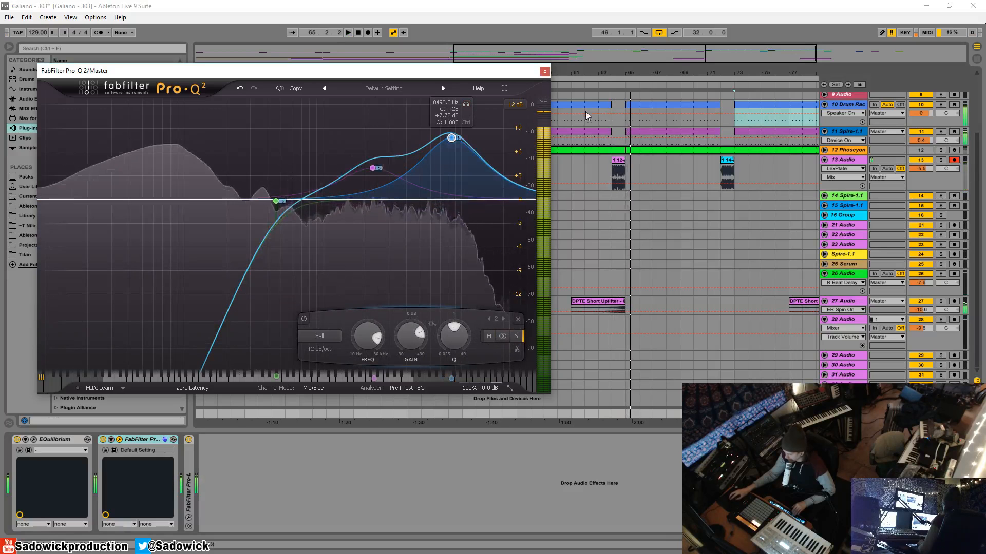
click(593, 85)
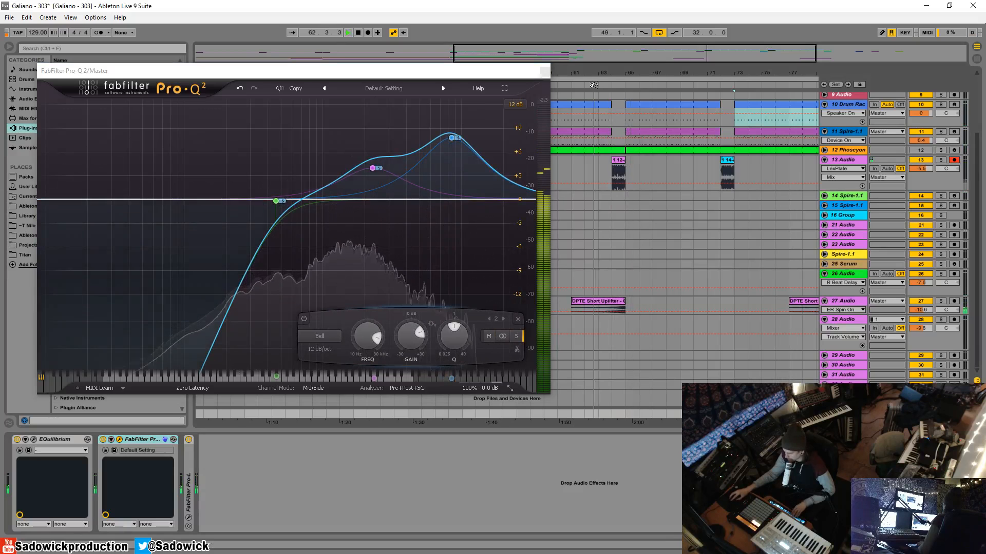
click(610, 85)
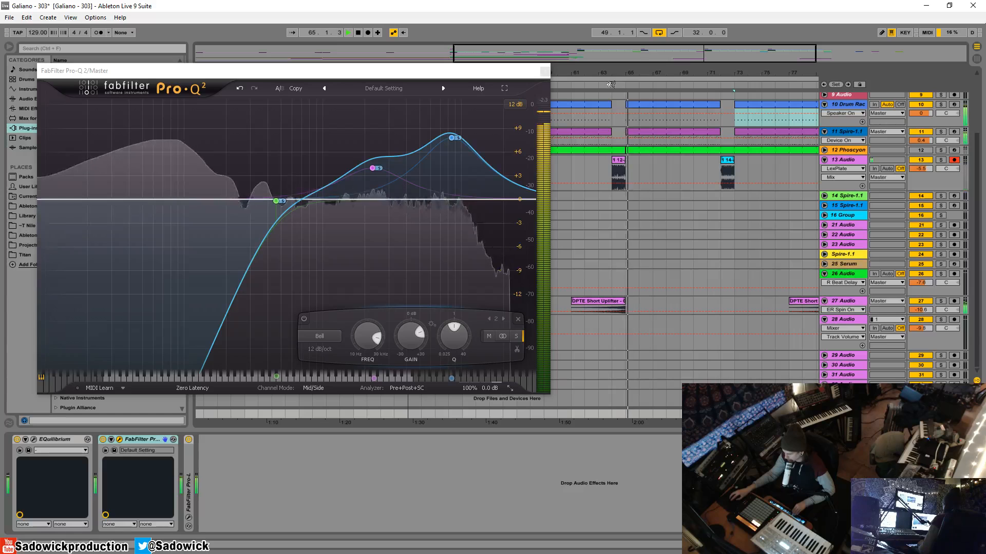
Set the upper side bell to about 8639 Hz and +6.2 dB, reduce the middle bell to about +3 dB, and reposition the Pro-Q 2 window.
drag(451, 138, 452, 150)
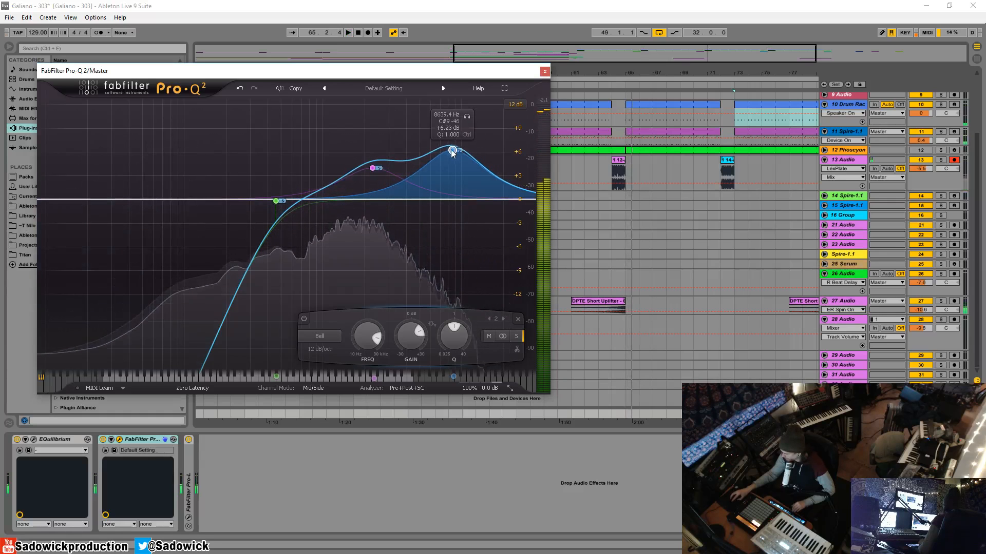
drag(371, 169, 362, 176)
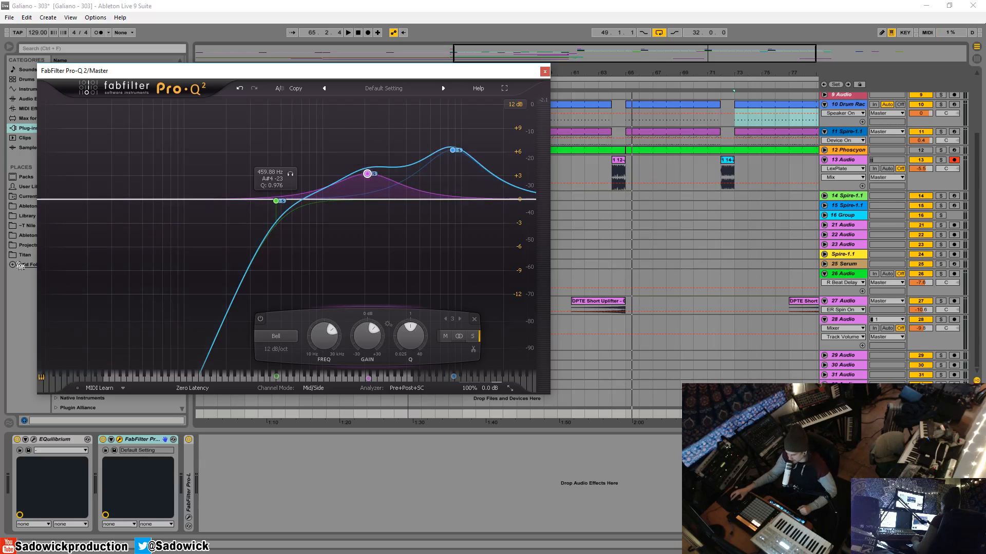
mouse_move(403, 75)
mouse_down()
mouse_move(426, 89)
mouse_move(422, 76)
mouse_up()
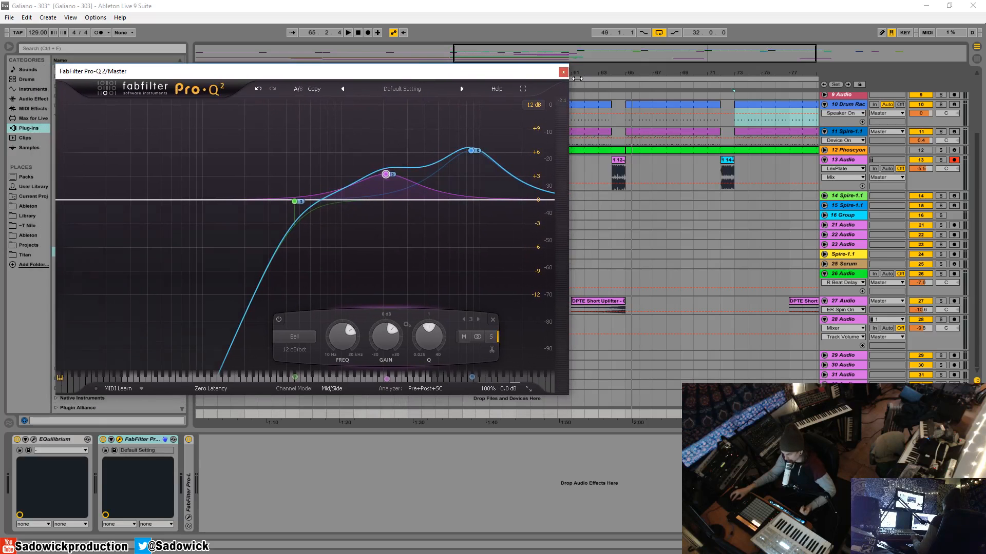